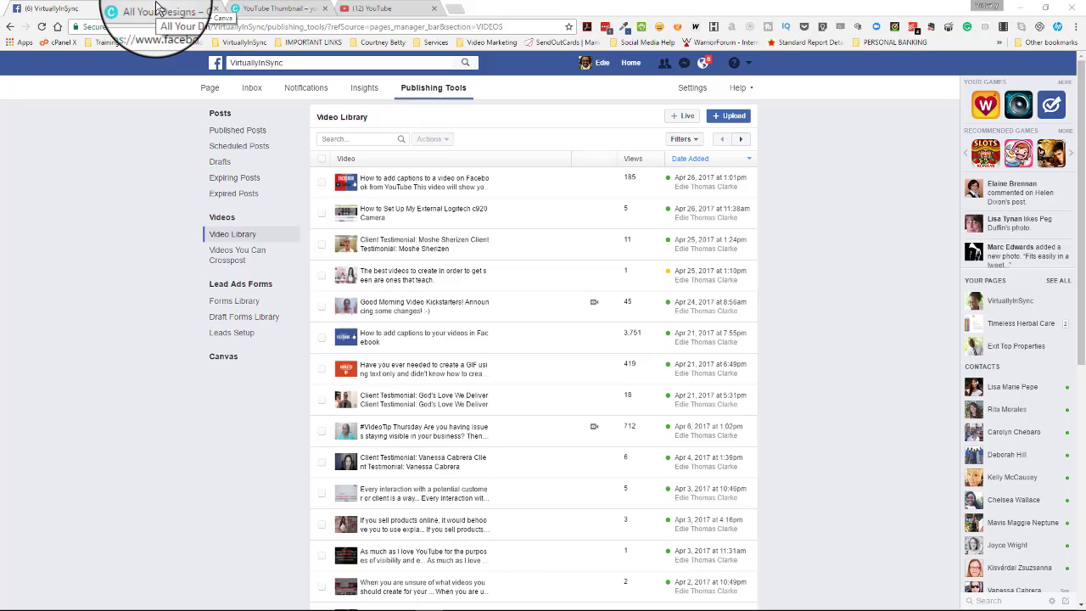
Open the YouTube thumbnails design showing the Logitechc920 Tutorial page from All Your Designs
click(156, 8)
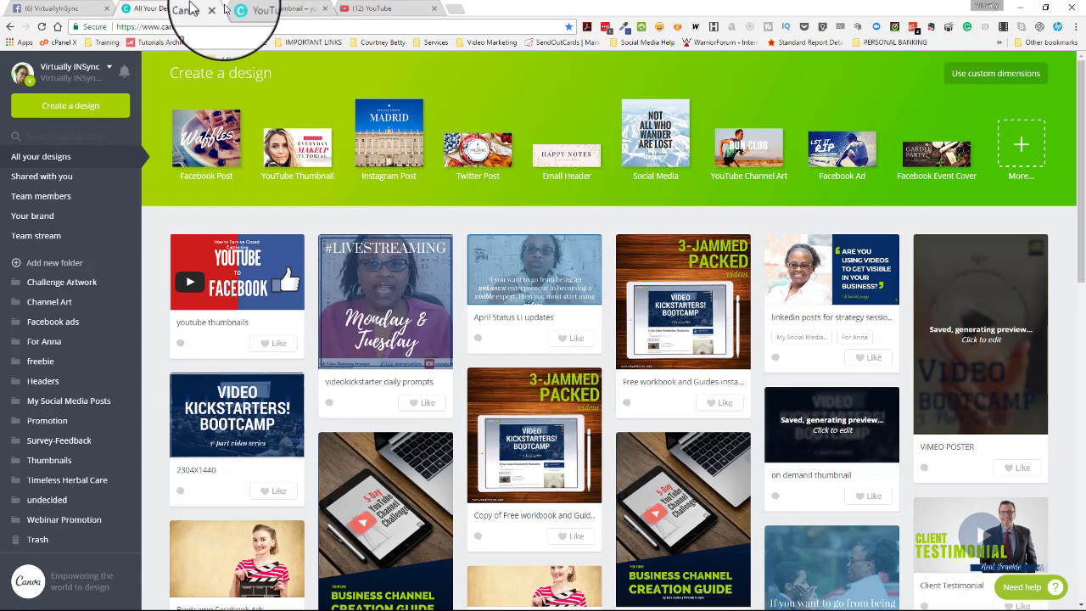
click(263, 9)
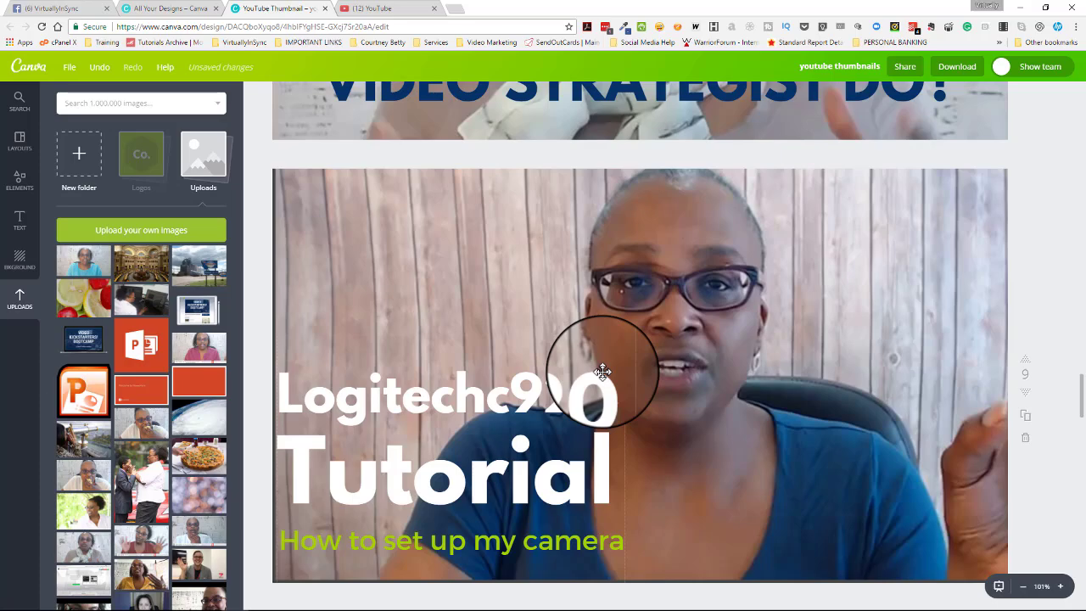
mouse_move(426, 605)
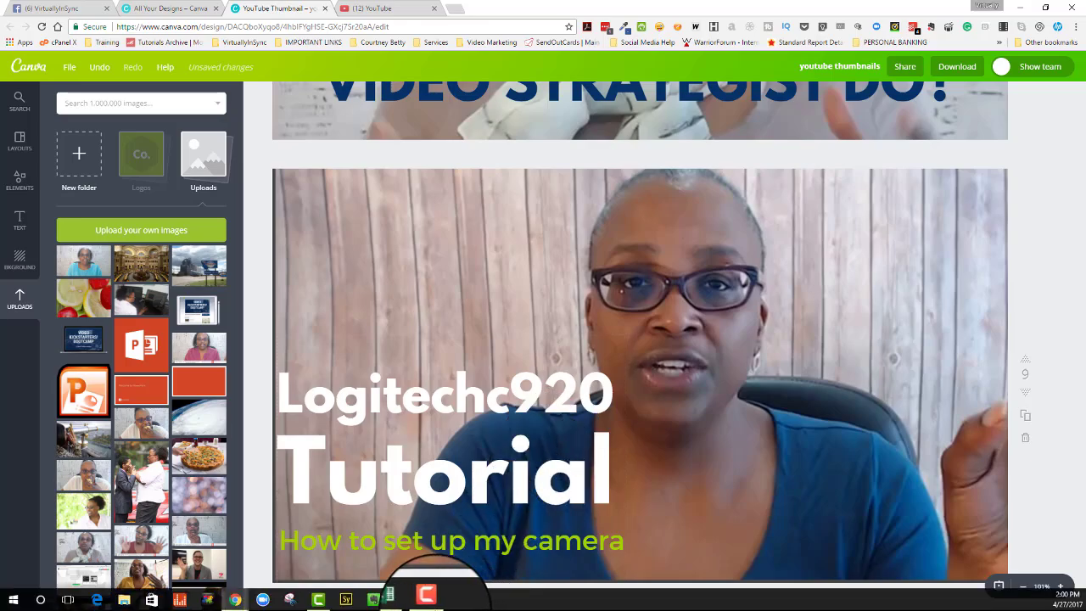
Export the Camtasia webcam frame at 16:59 as a JPEG into the Videos folder
click(319, 601)
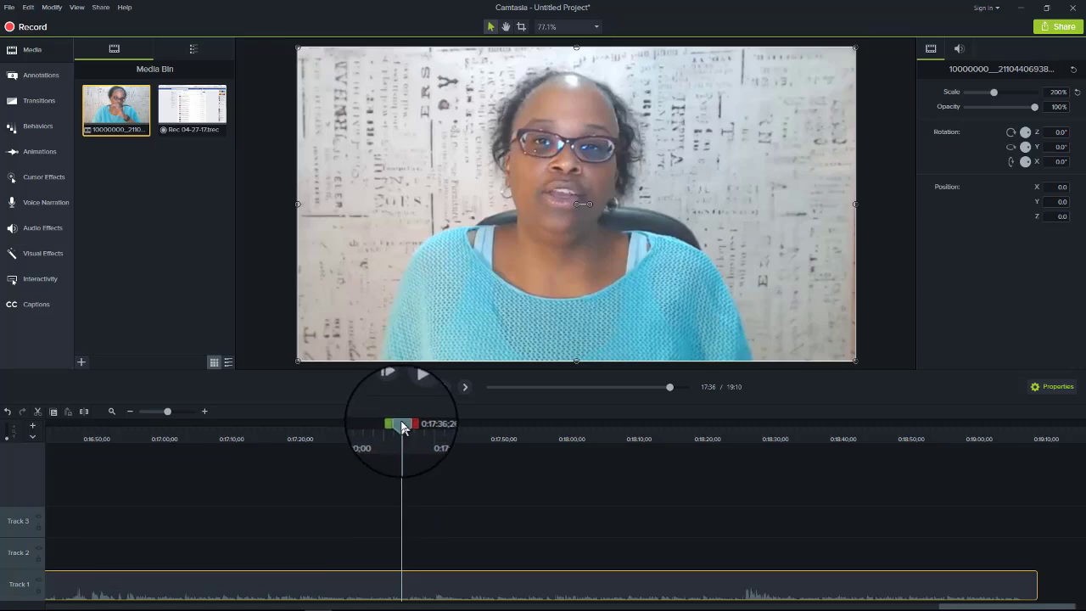
mouse_move(404, 423)
mouse_down()
mouse_move(556, 433)
mouse_move(259, 433)
mouse_move(745, 443)
mouse_move(97, 450)
mouse_move(173, 461)
mouse_move(148, 468)
mouse_up()
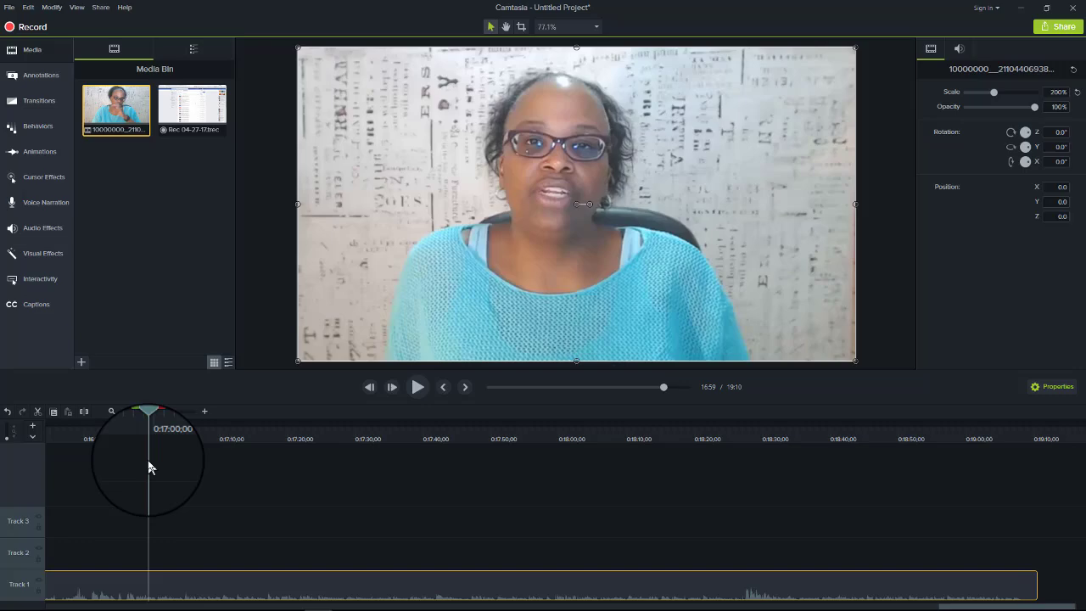
click(100, 9)
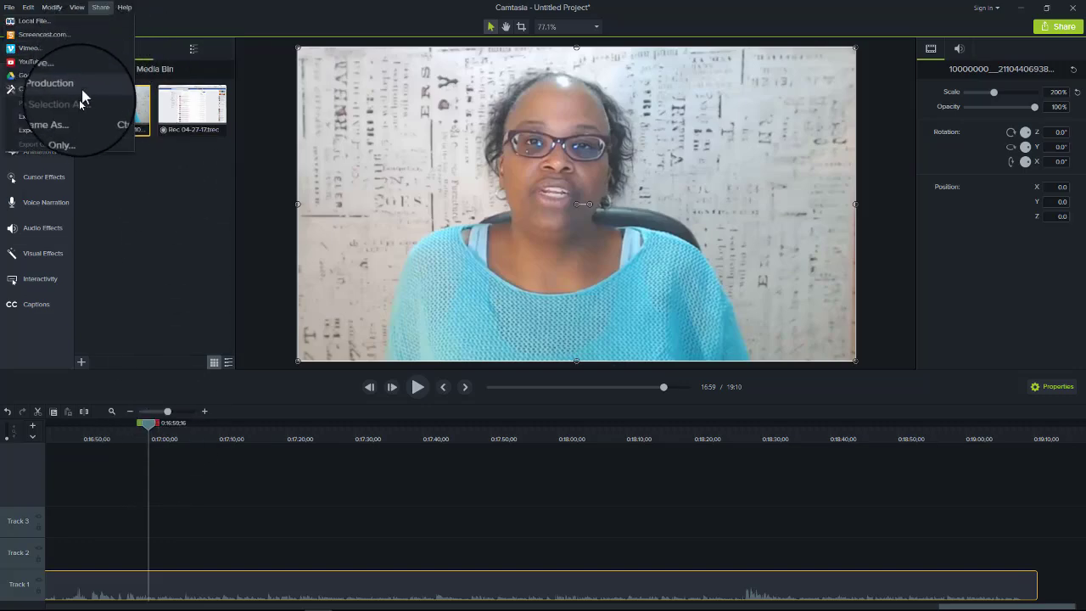
click(58, 119)
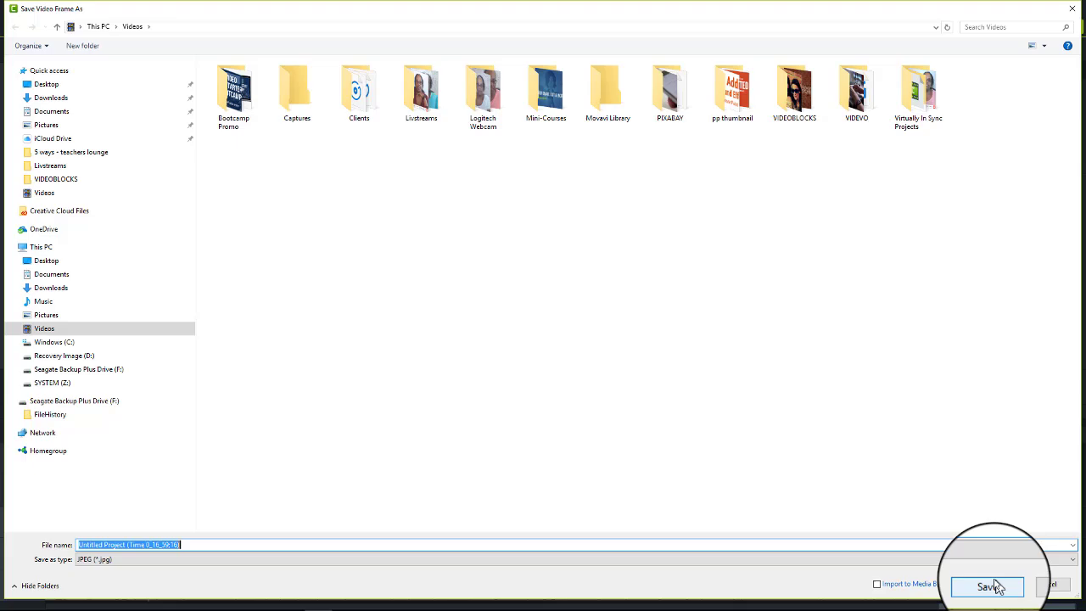
click(993, 586)
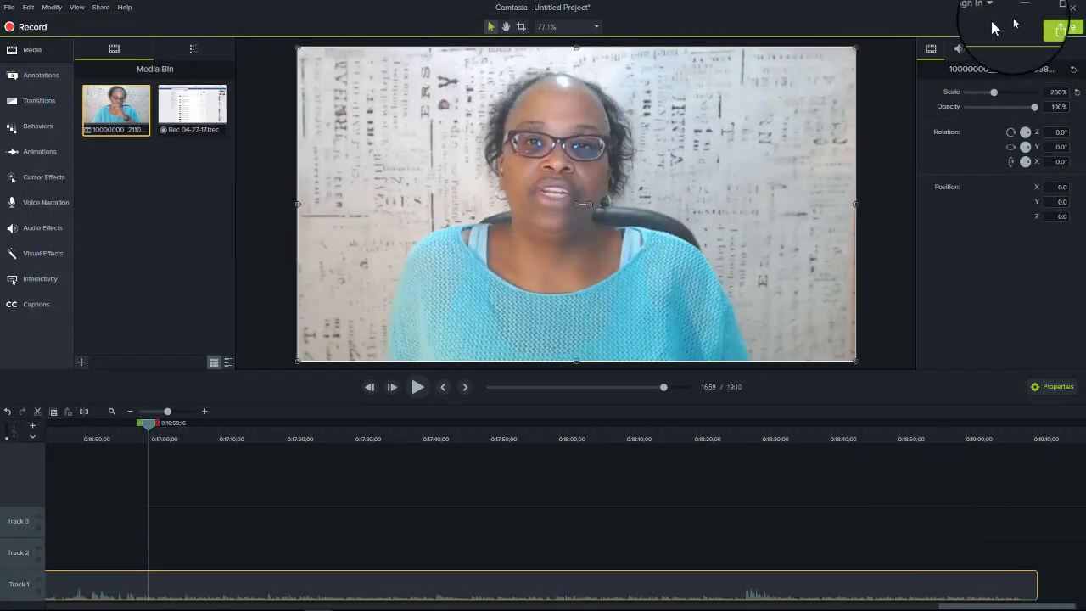
click(1020, 7)
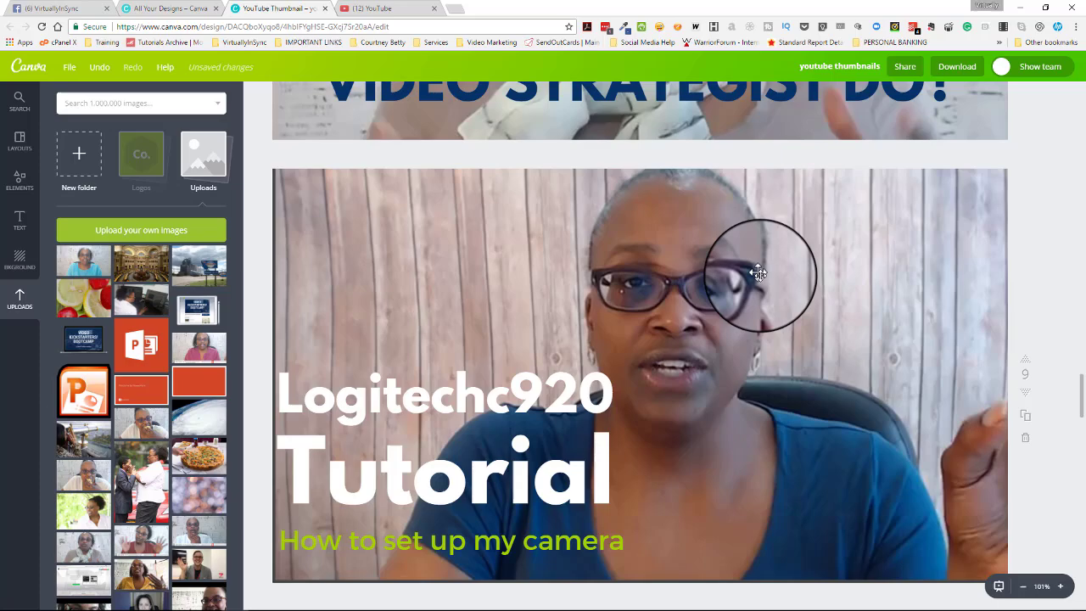
Select the Logitechc920 title and set Canva's download to page 9 only, then close the options
double_click(342, 406)
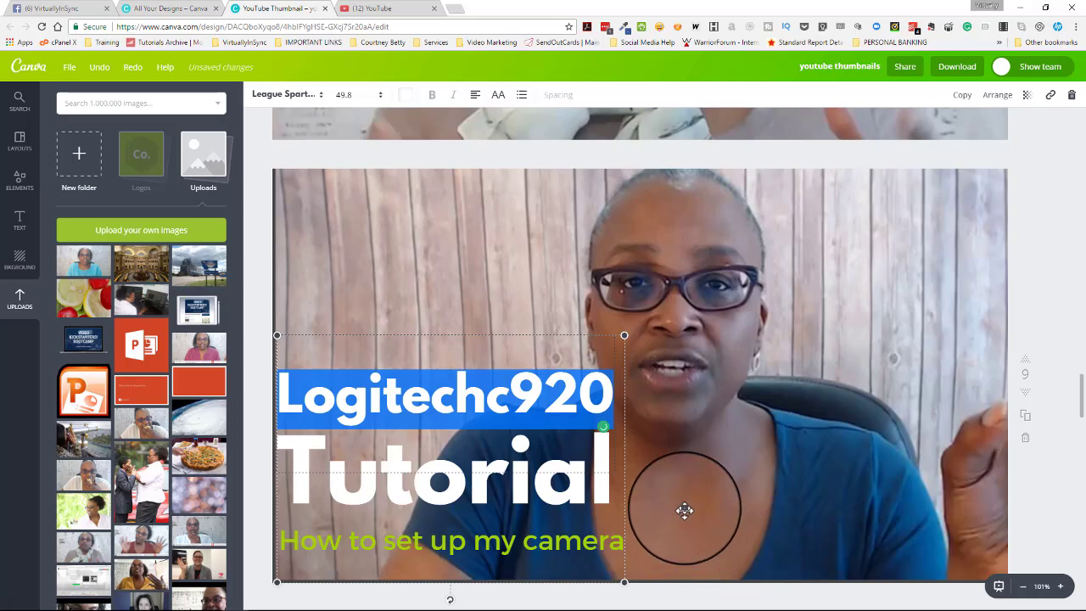
click(957, 67)
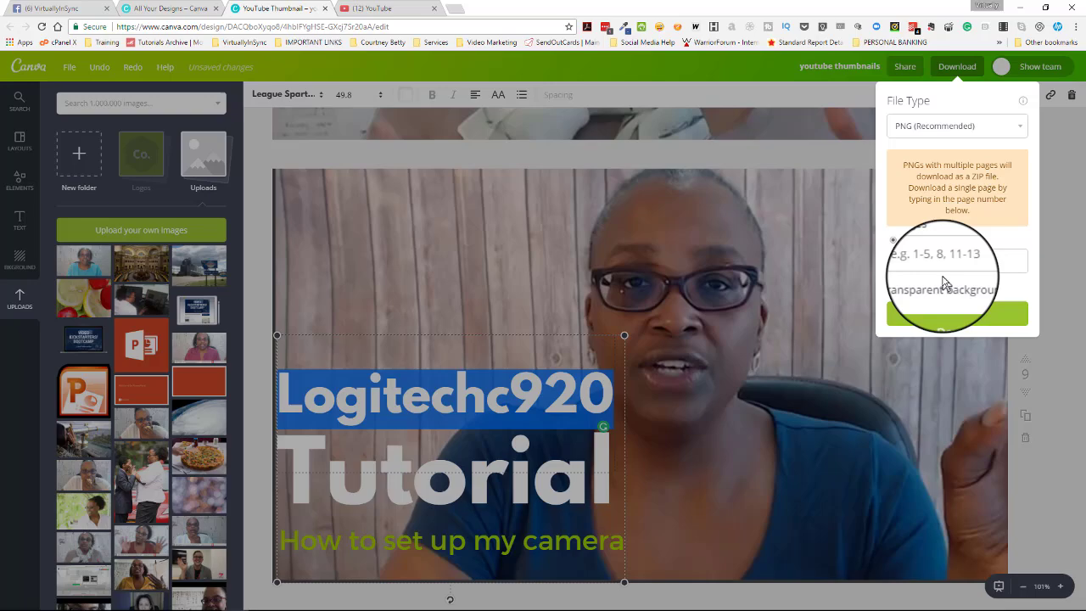
click(929, 267)
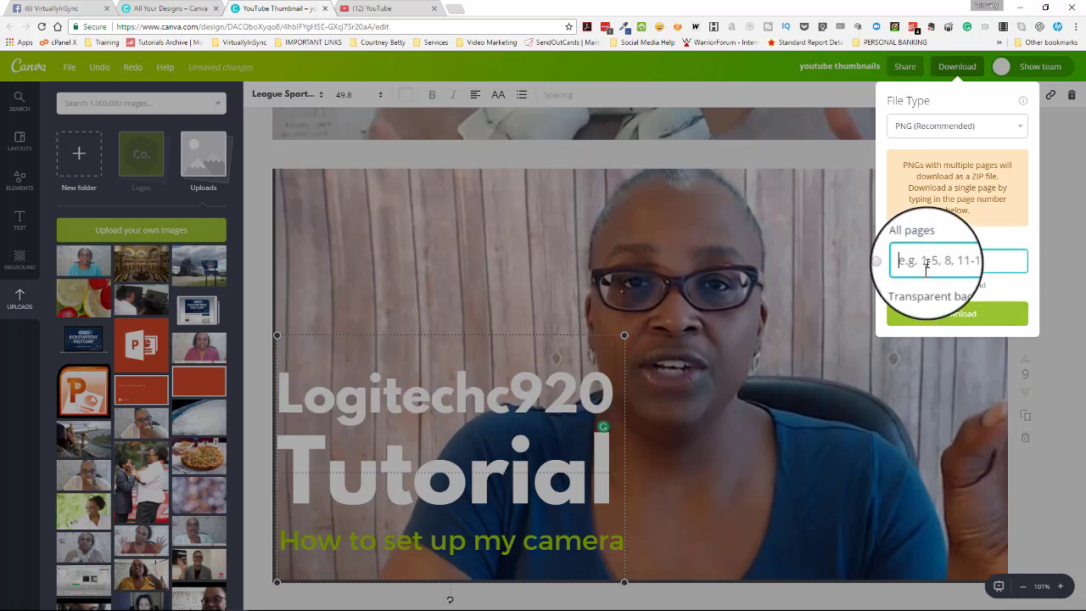
text(9)
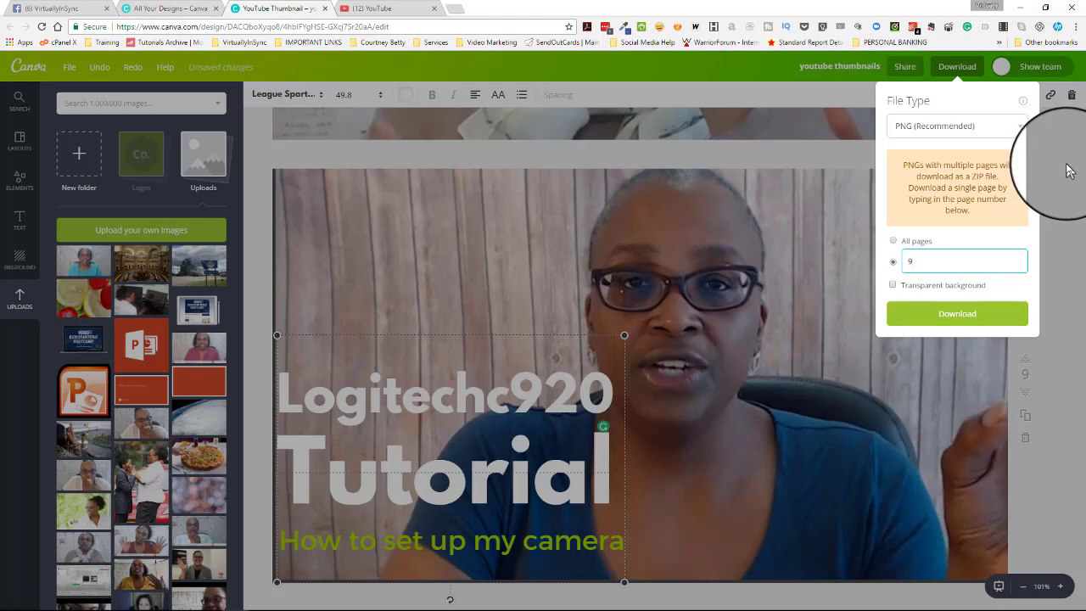
click(1062, 153)
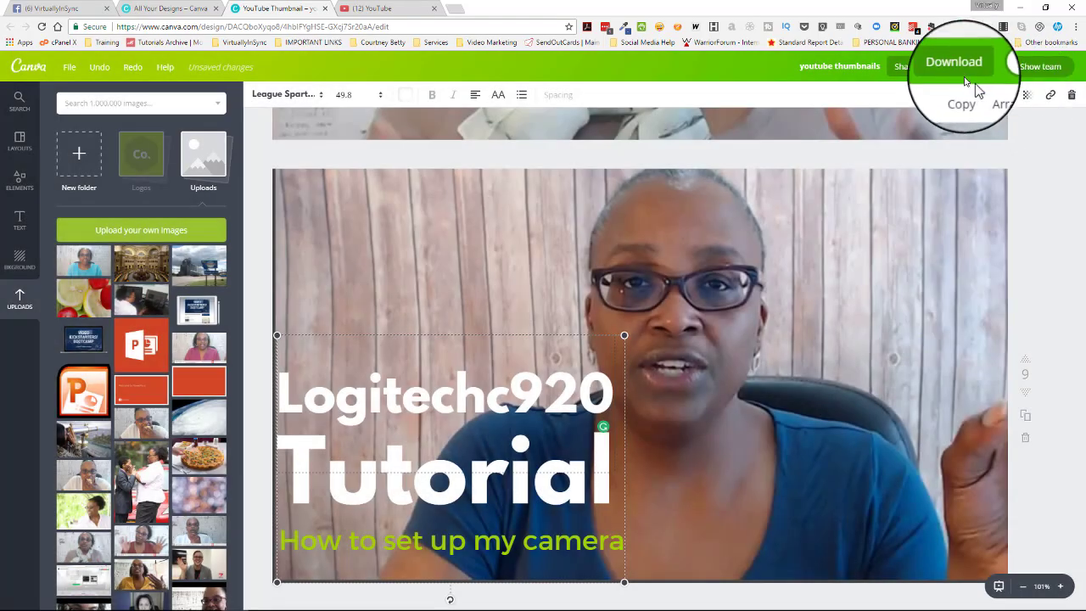
click(959, 67)
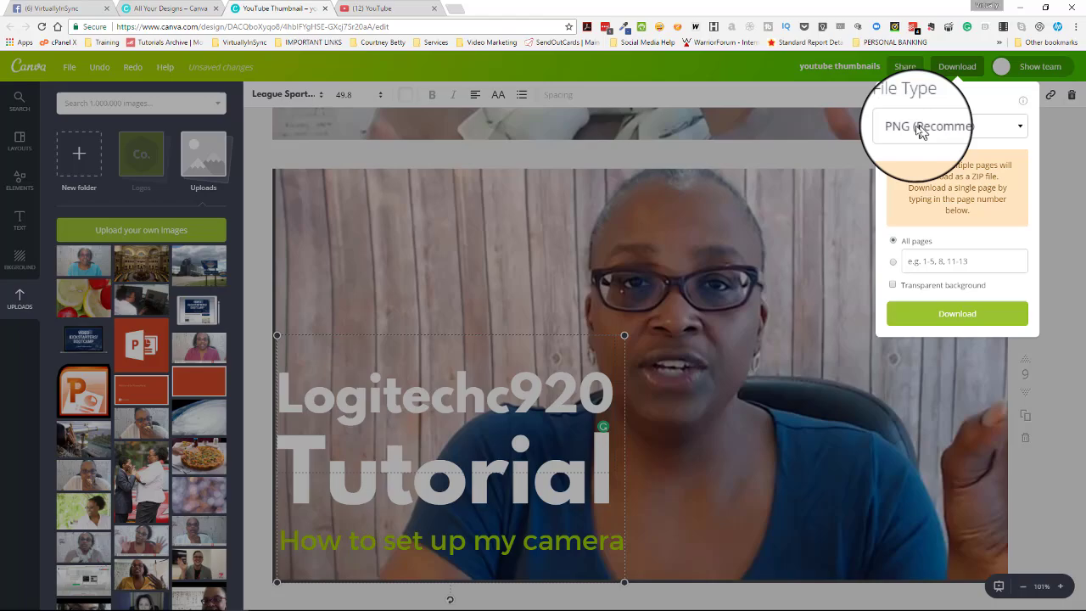
click(1072, 153)
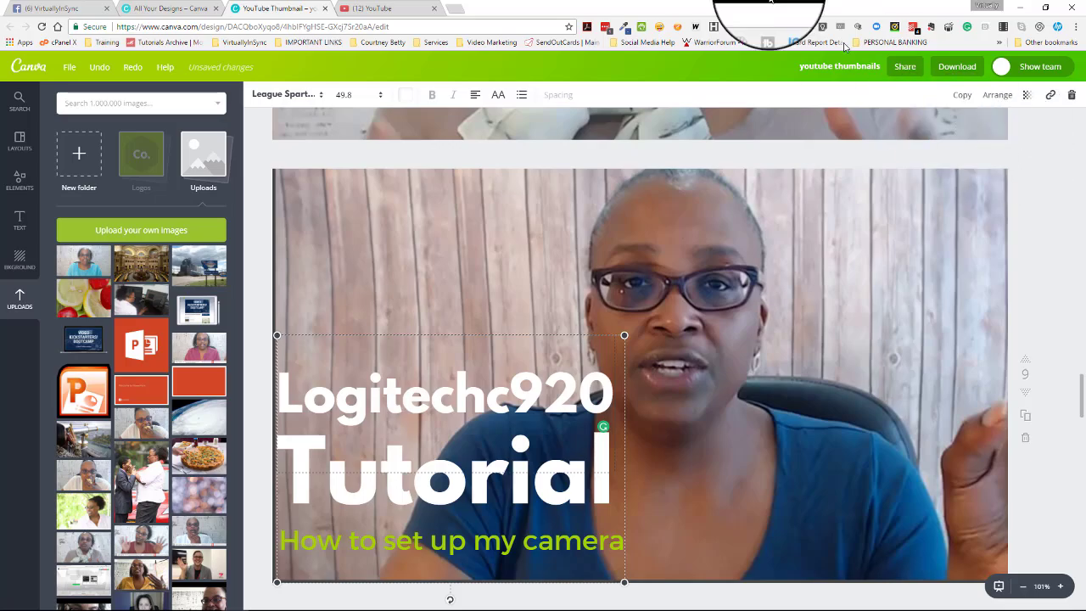
Upload LOGITECH THUMBNAIL from Videos as the Logitech c920 video's Facebook thumbnail, save, and reload
click(74, 9)
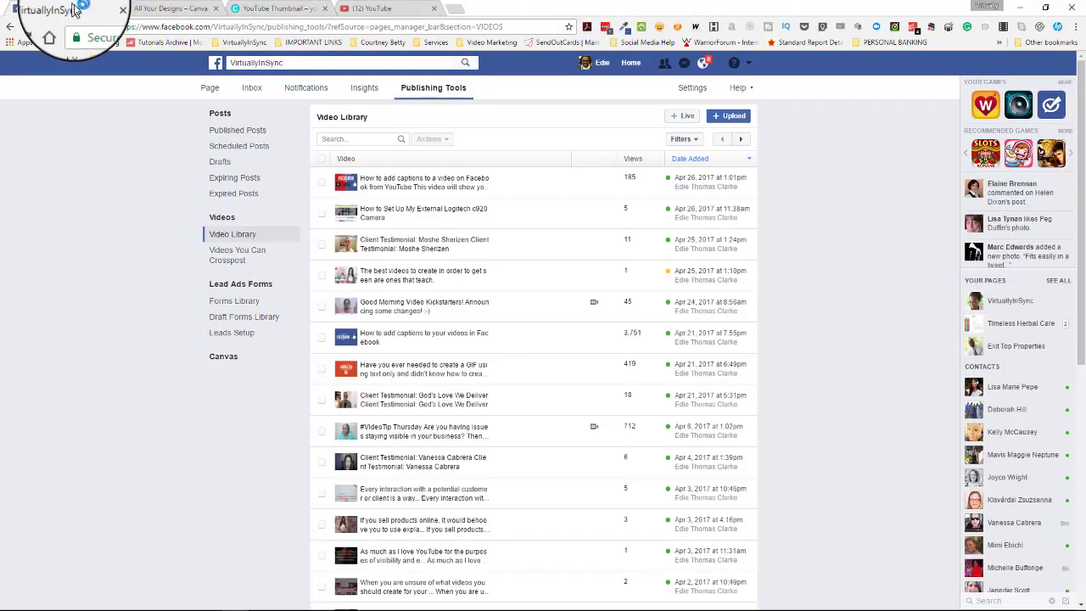
mouse_move(571, 217)
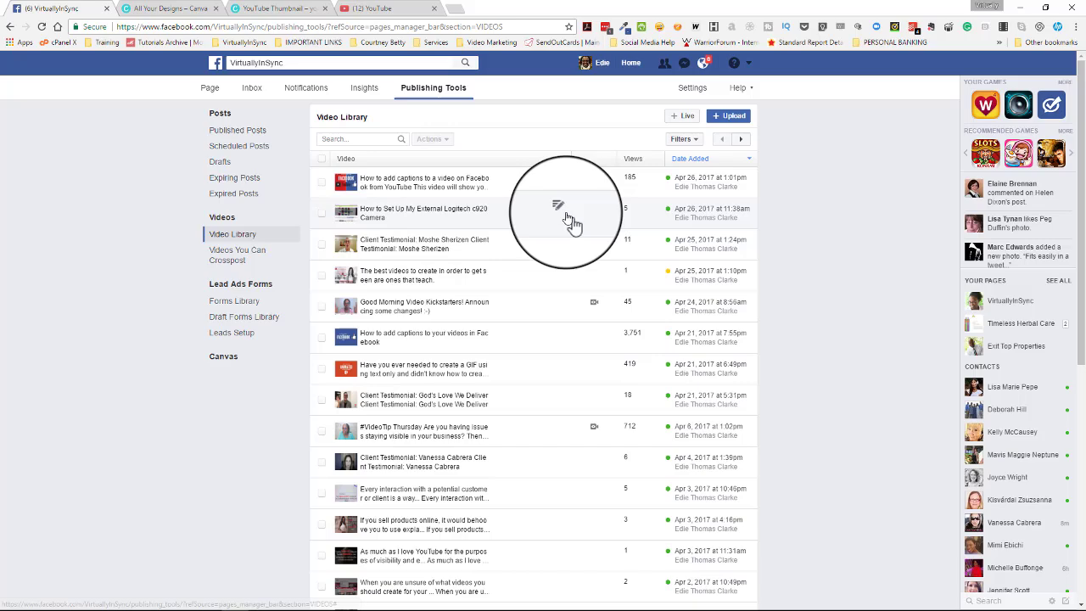
click(561, 212)
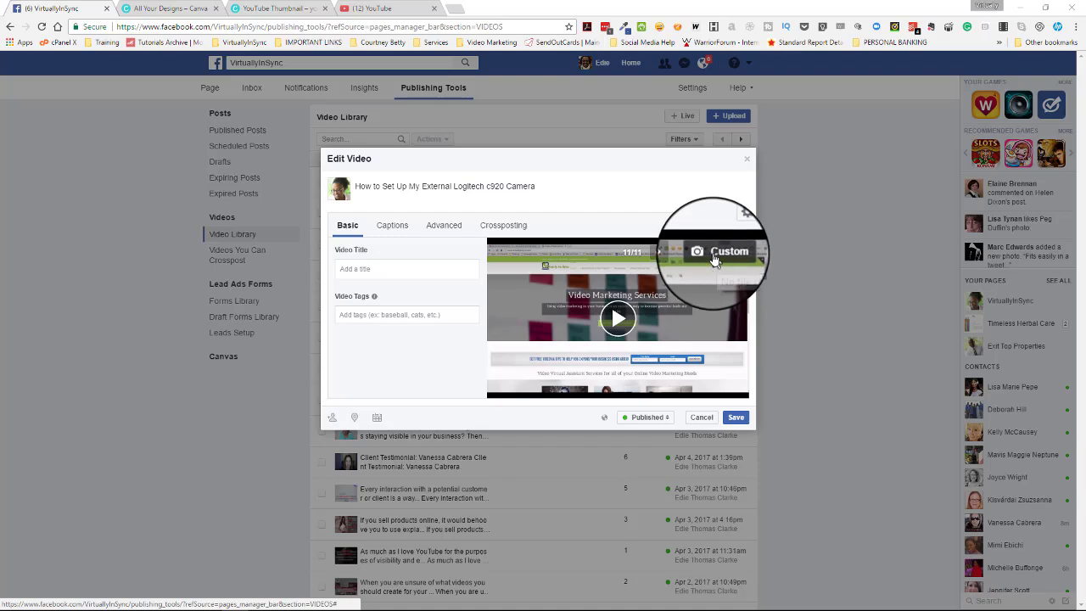
click(714, 258)
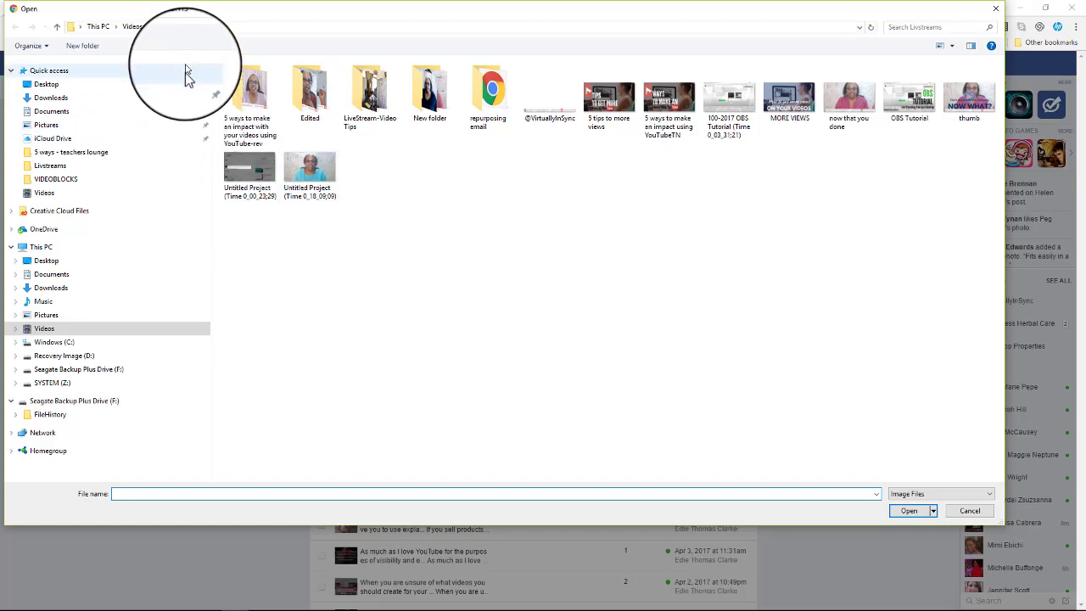
click(133, 32)
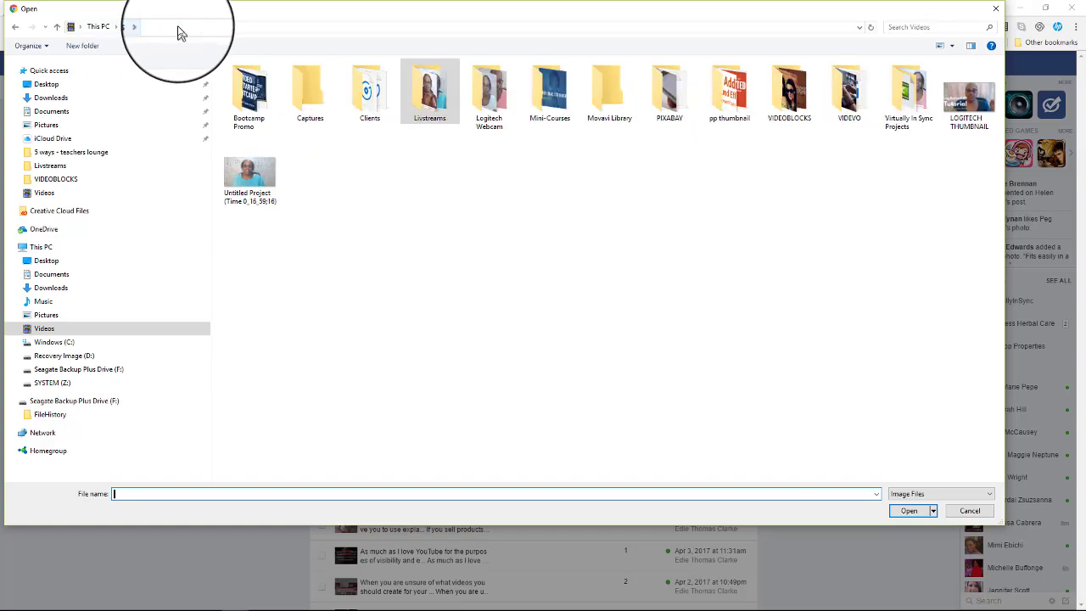
click(980, 119)
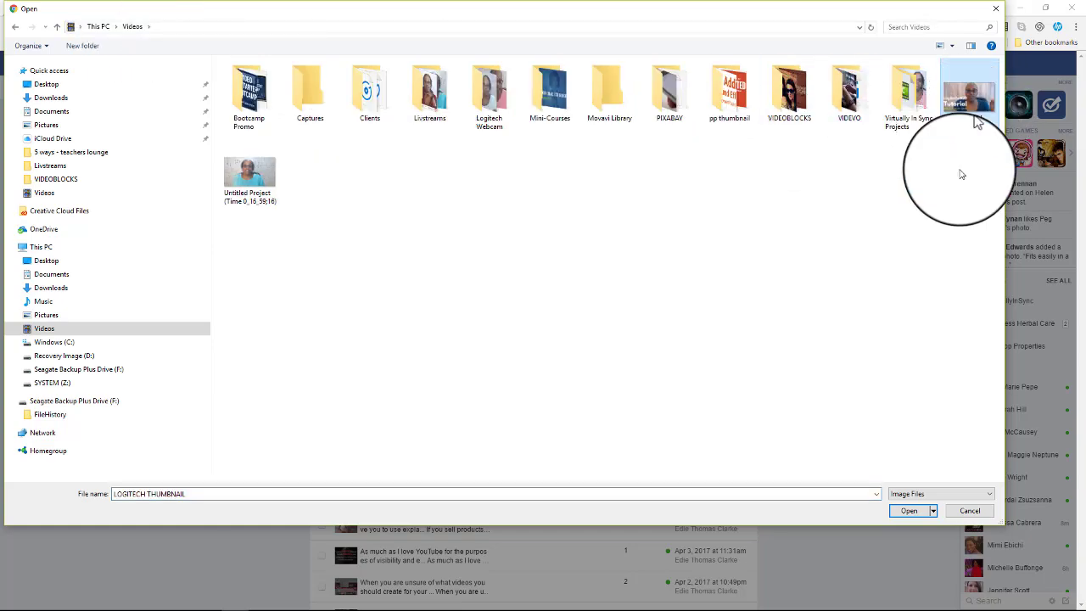
click(910, 510)
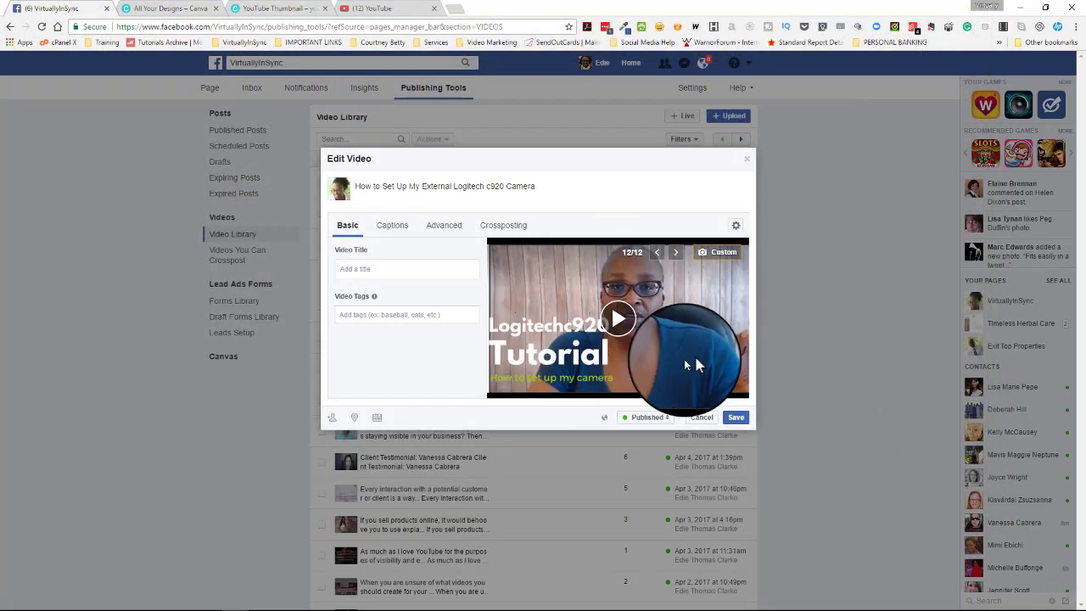
click(735, 417)
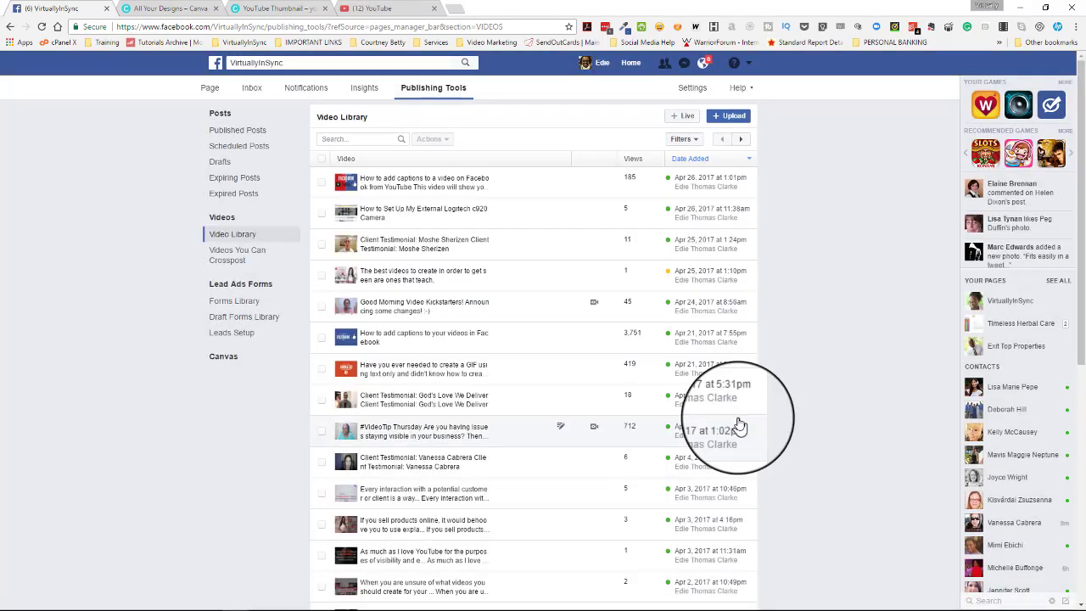
click(41, 26)
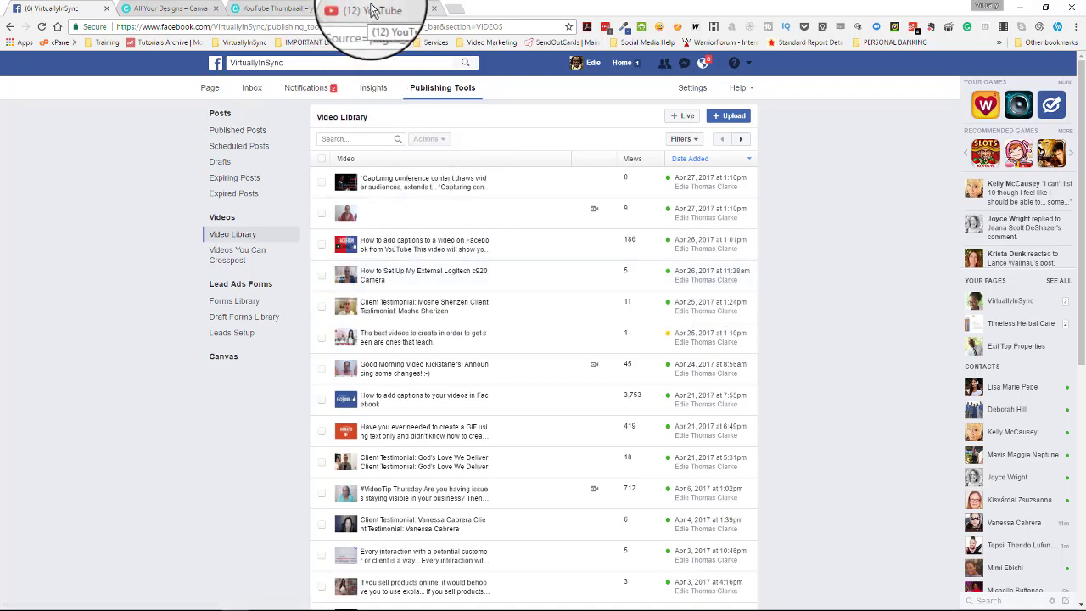
View the Logitech c920 video's YouTube Studio edit page with its Logitechc920 Tutorial thumbnail
click(374, 10)
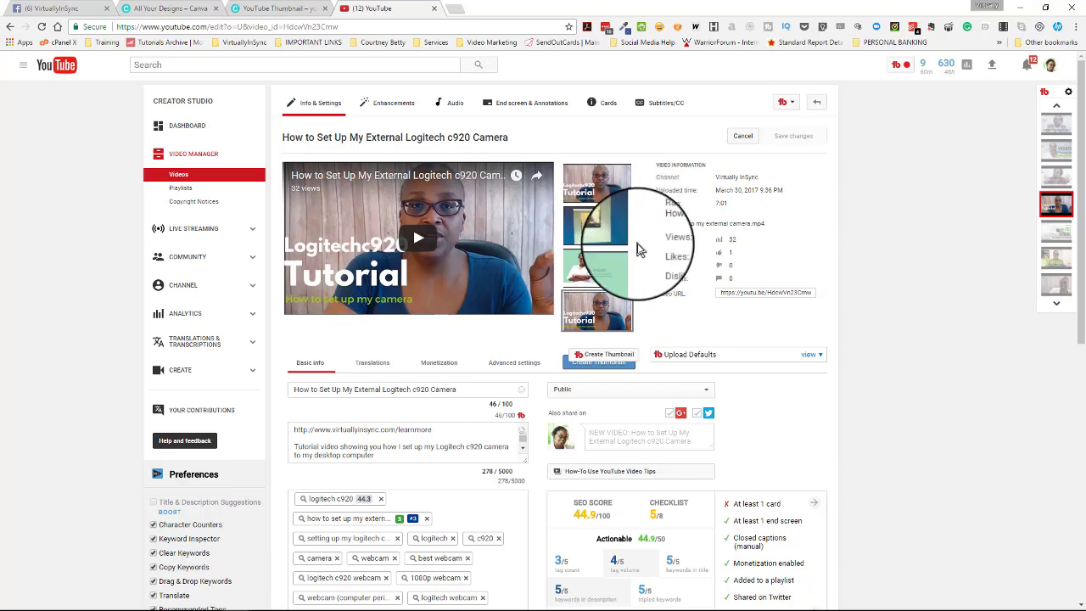
mouse_move(598, 314)
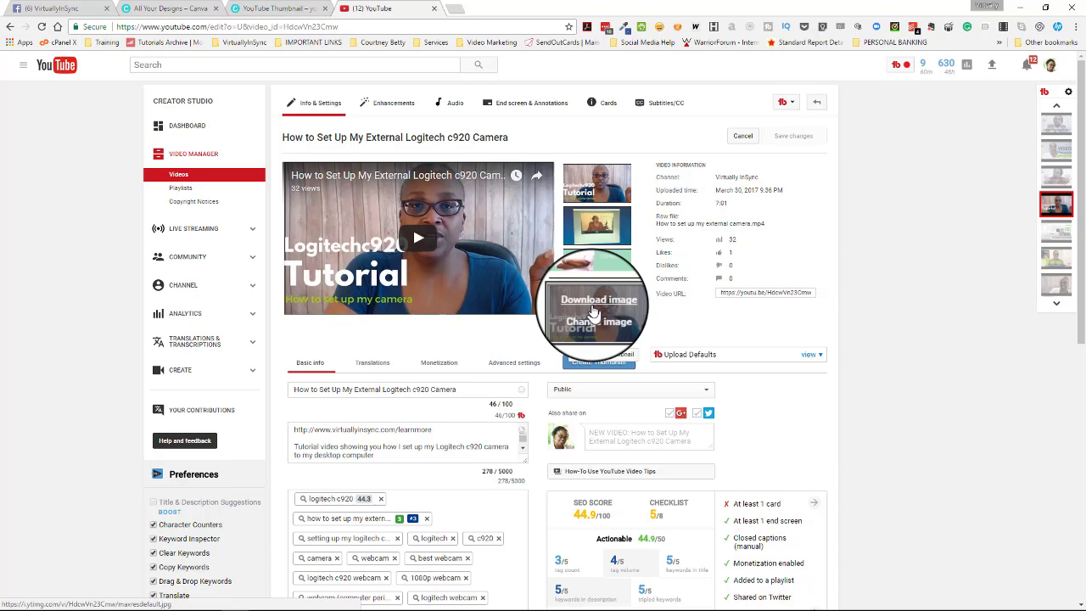
click(594, 312)
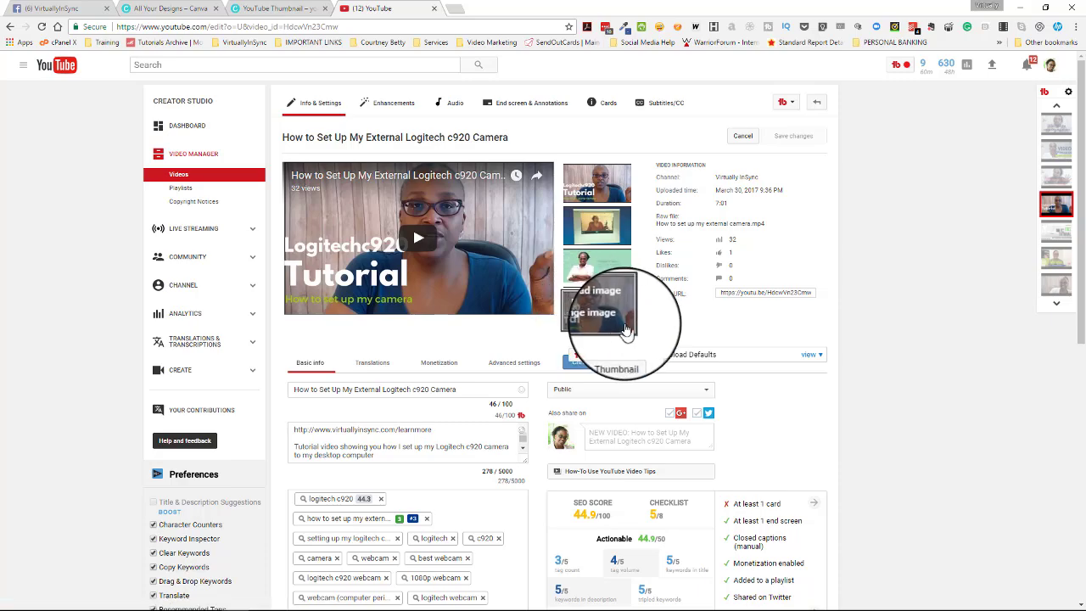